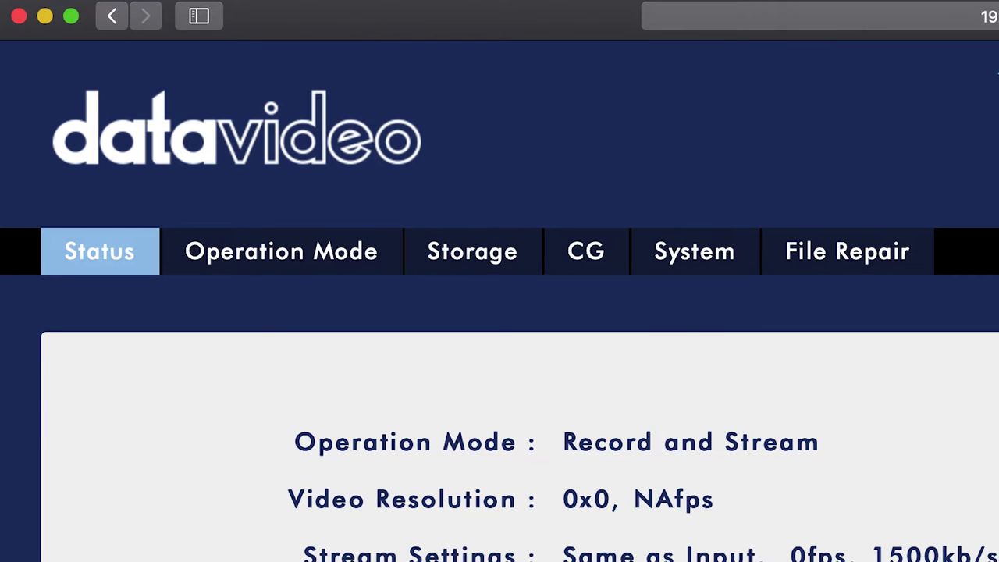
Go to the Operation Mode page and keep Digital Audio as the audio source.
click(246, 265)
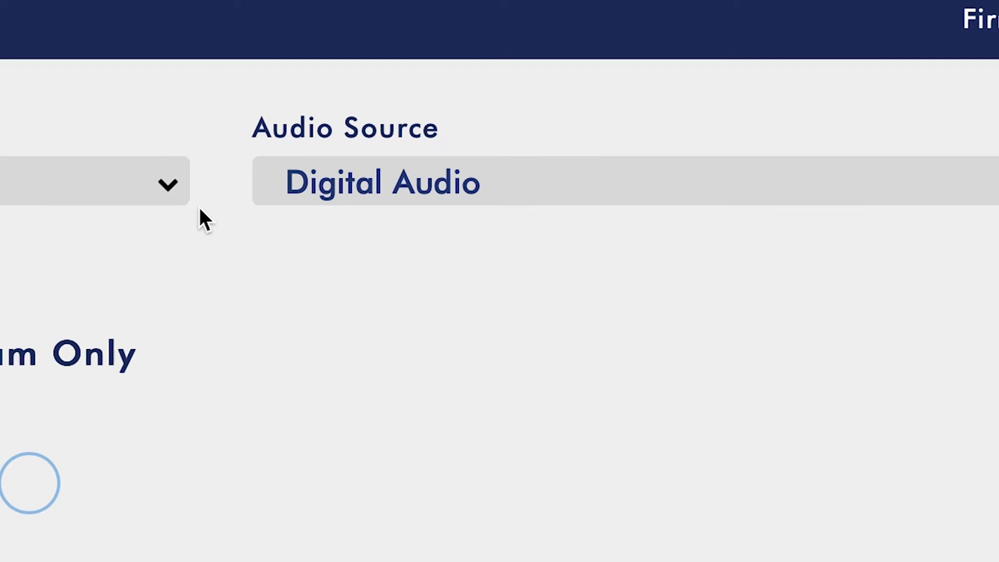
key(space)
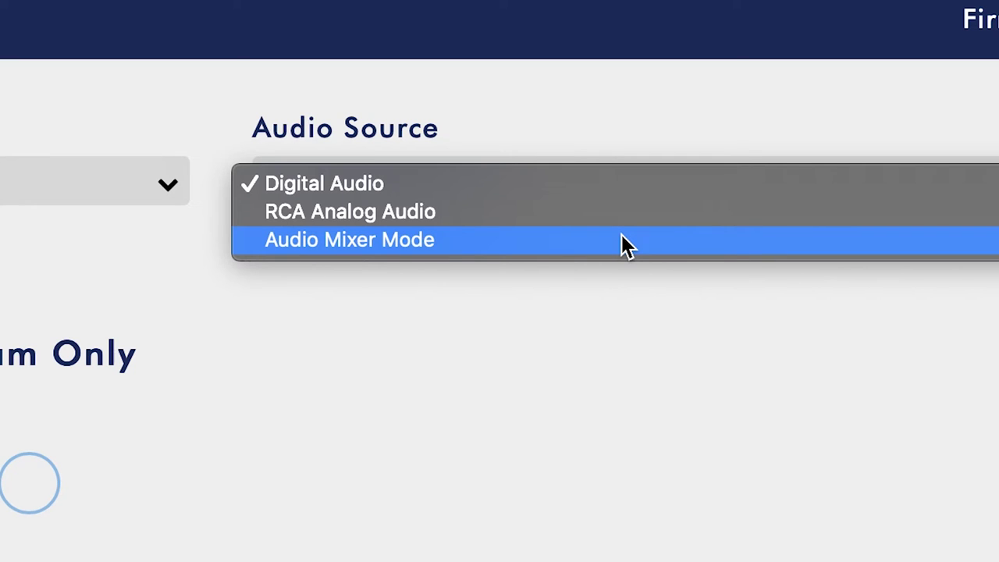
click(610, 306)
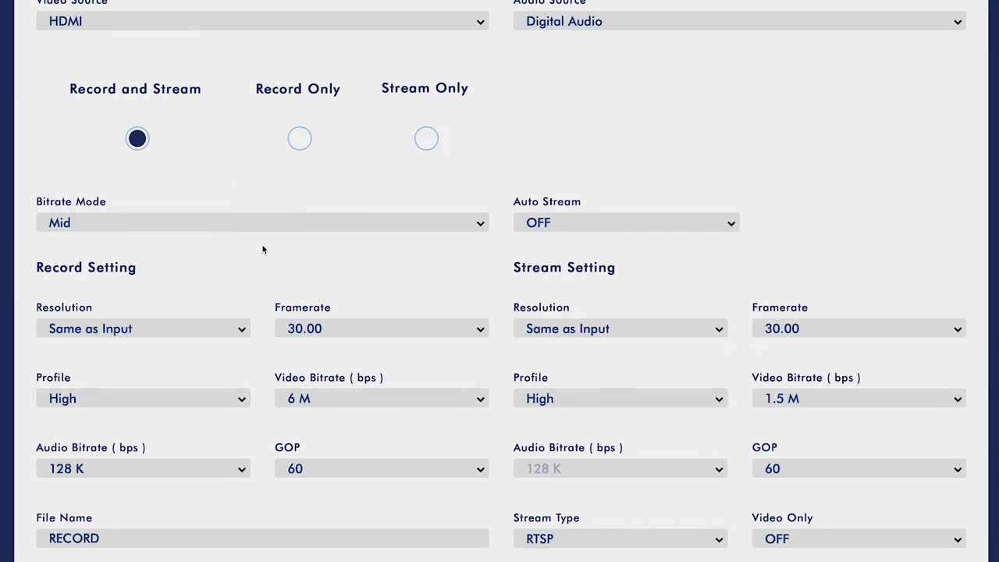
Set the record video bitrate to 8 M and the stream video bitrate to 2 M.
click(349, 399)
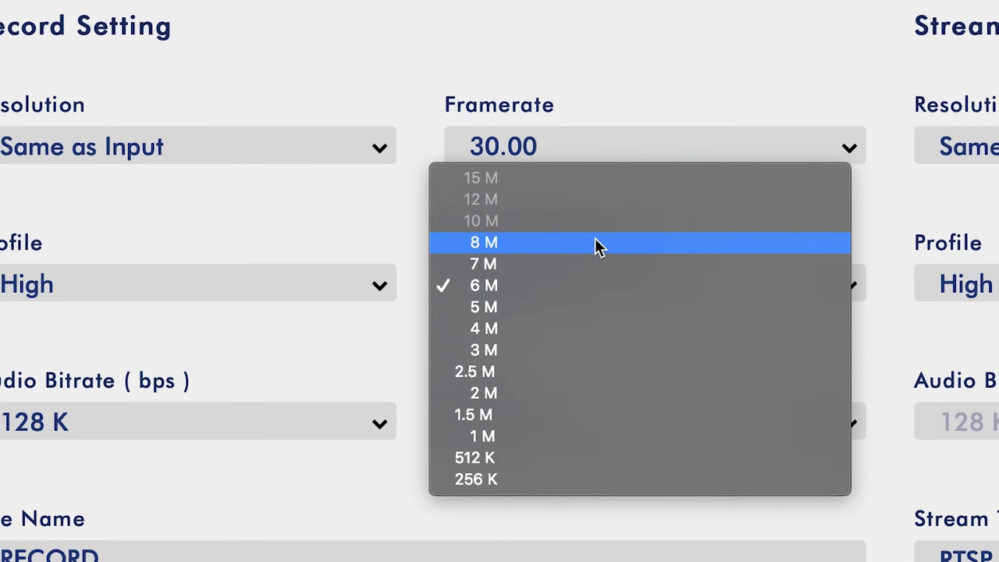
click(598, 247)
click(823, 404)
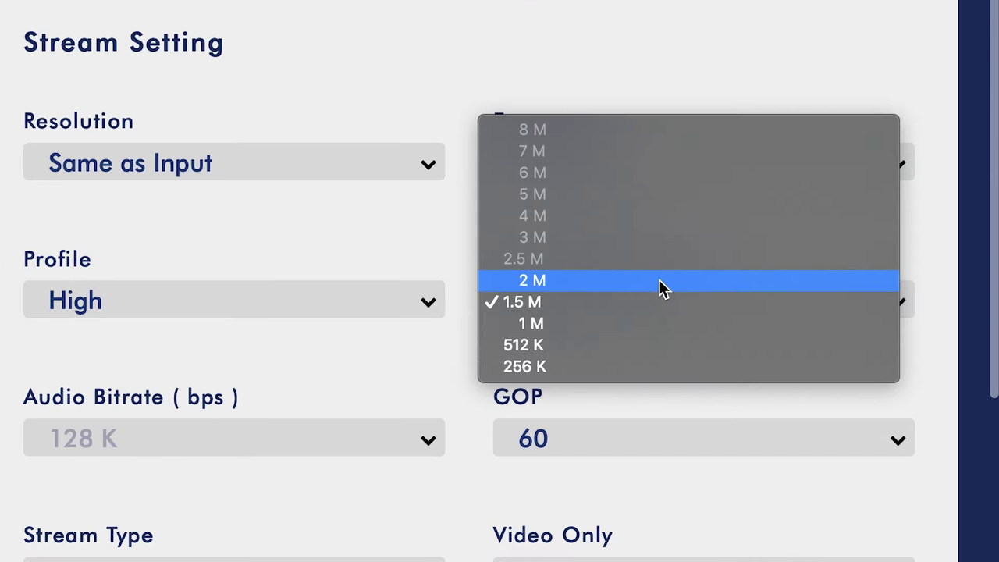
click(829, 396)
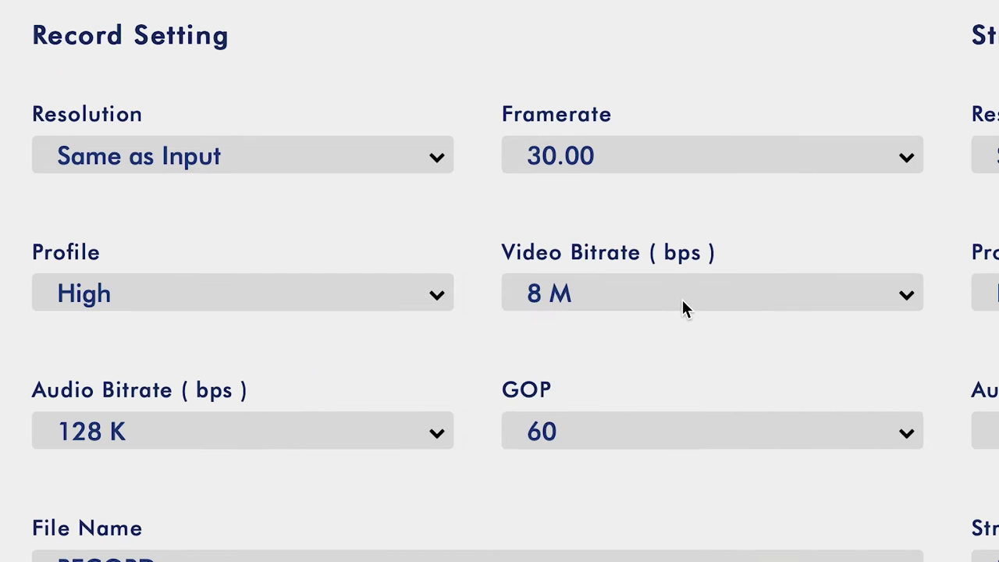
Change both the record and stream video bitrates to 5 M.
click(681, 297)
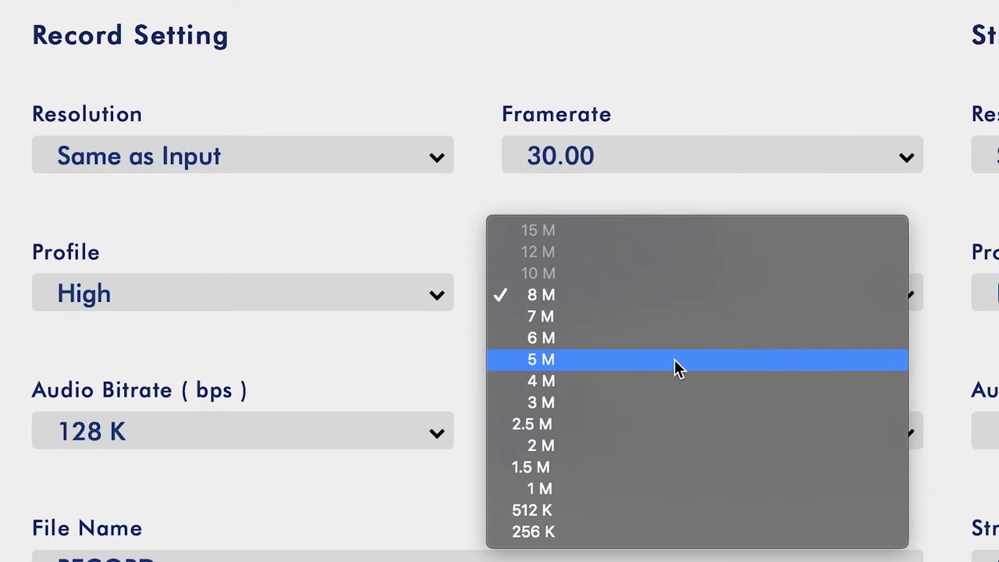
click(674, 359)
click(718, 294)
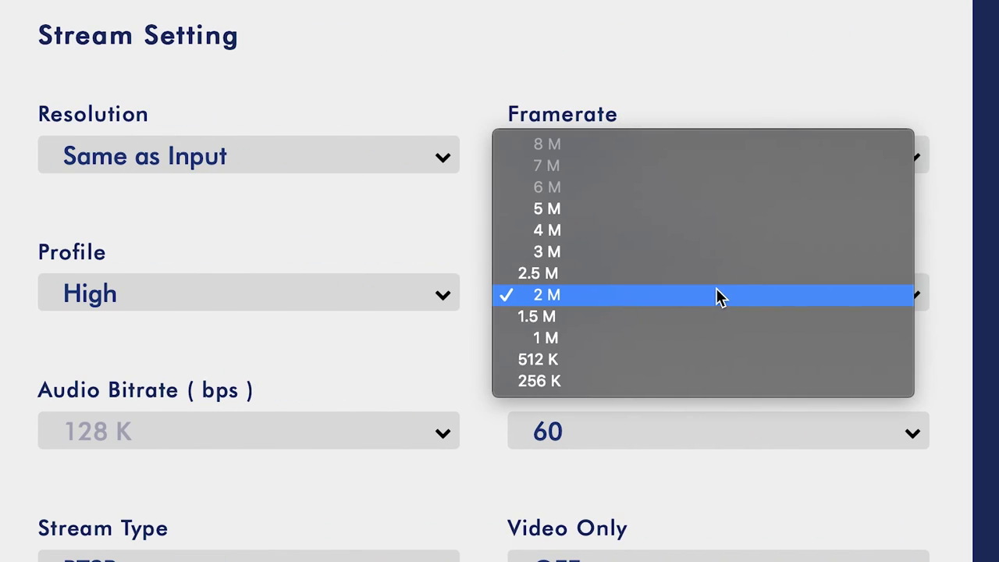
click(686, 211)
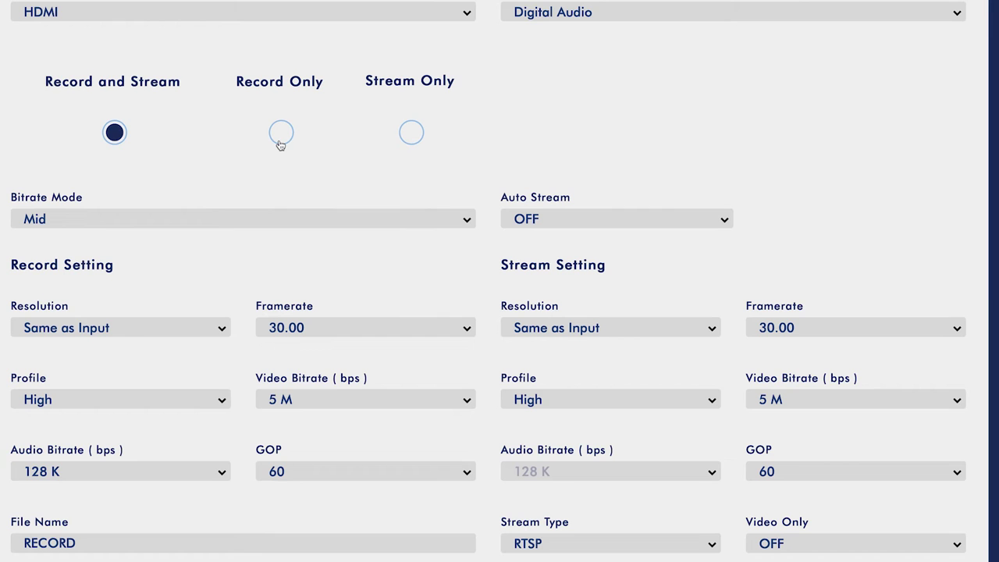
Switch to Record Only and step the bitrate mode through High, Low, then Mid.
click(281, 134)
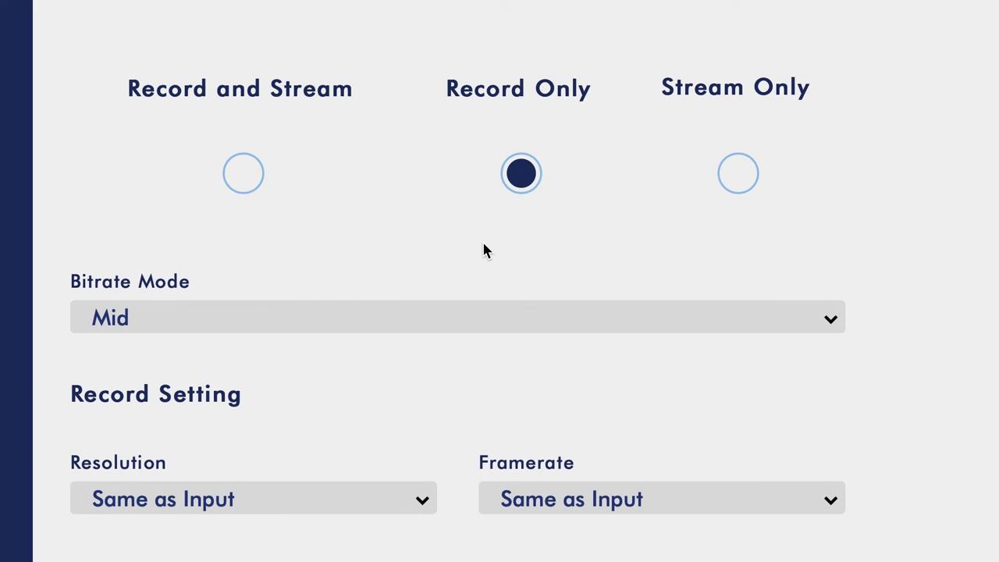
scroll(483, 240, down, 3)
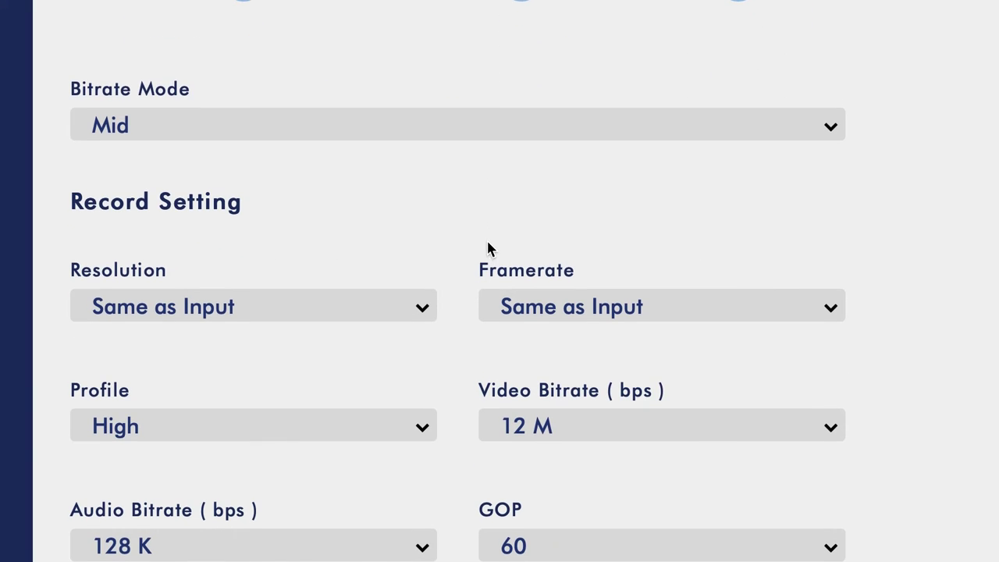
click(777, 132)
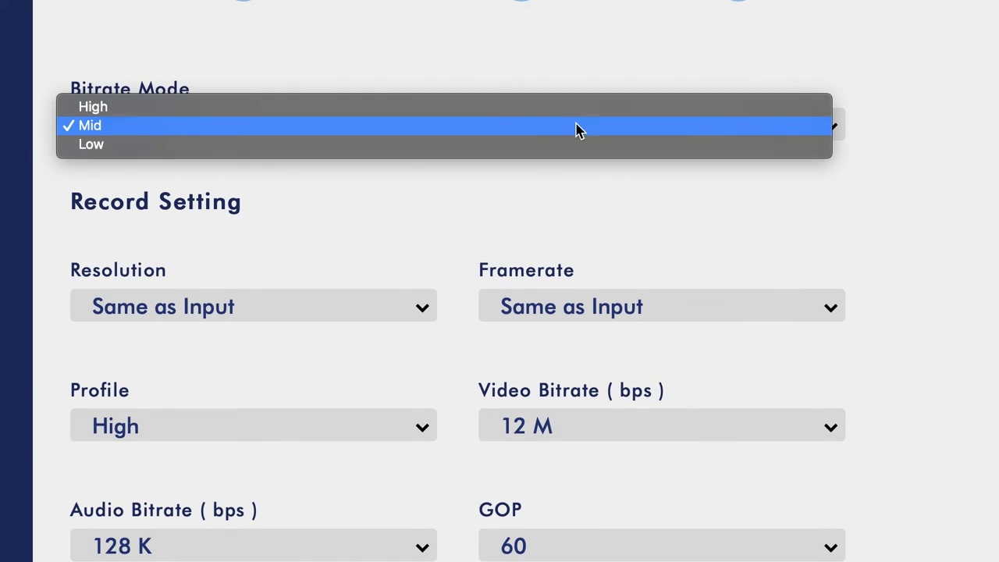
click(547, 108)
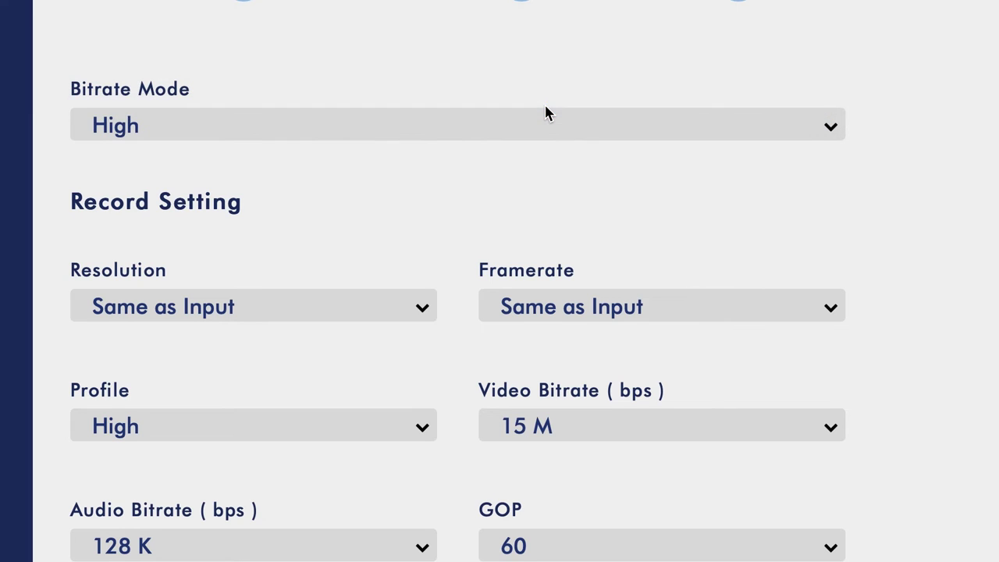
click(836, 133)
click(801, 161)
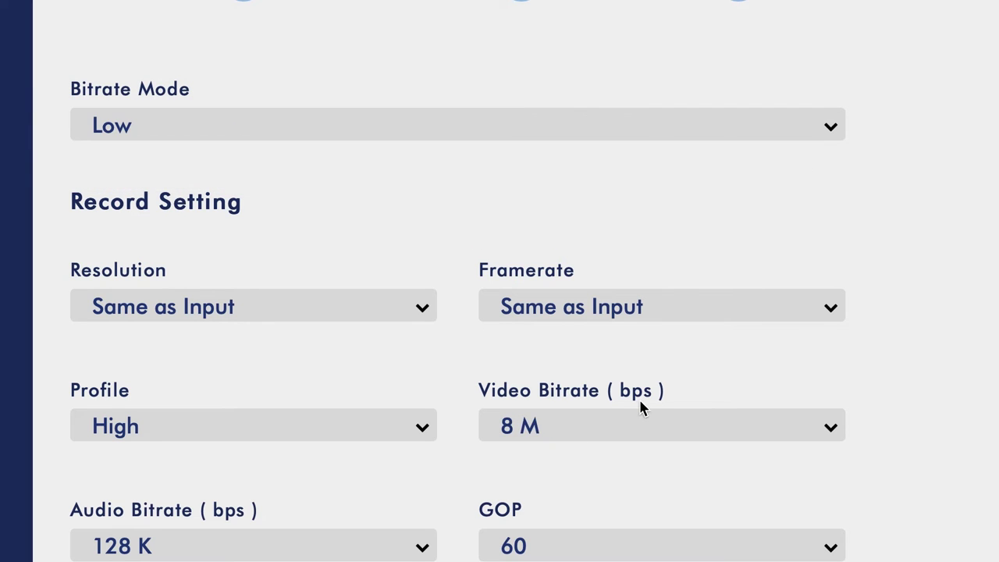
click(816, 125)
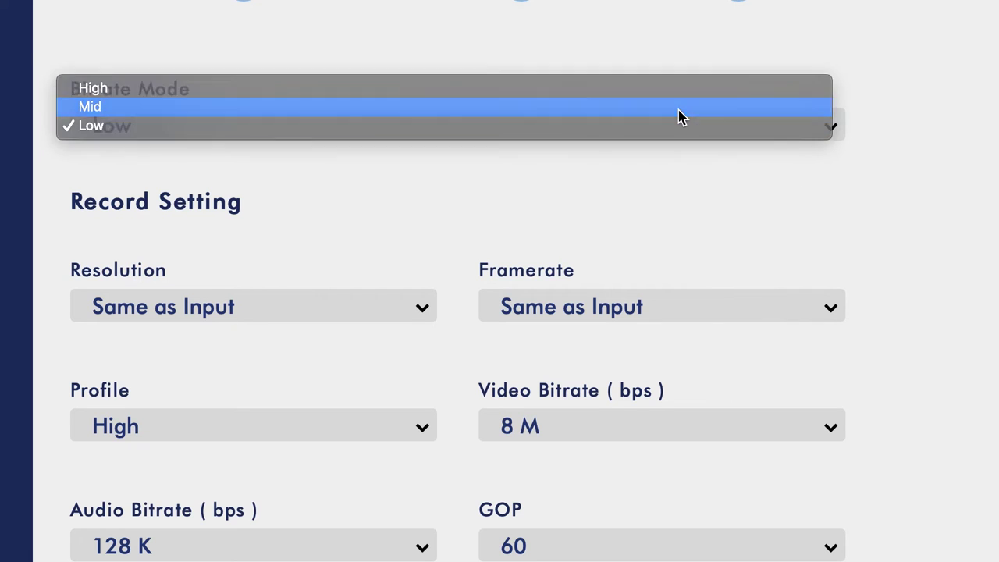
click(683, 110)
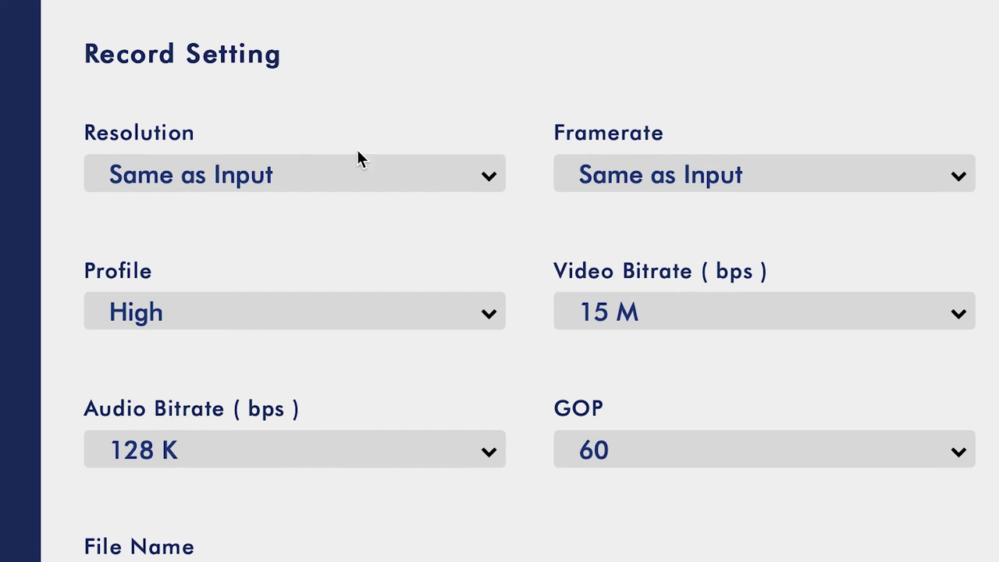
Keep the record resolution at Same as Input and check the record framerate choices.
click(442, 176)
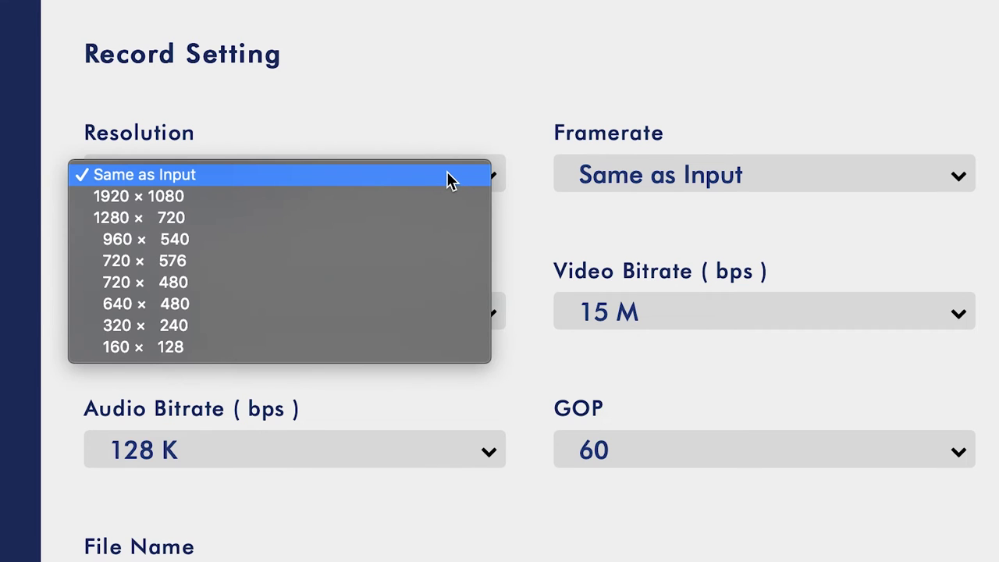
click(444, 107)
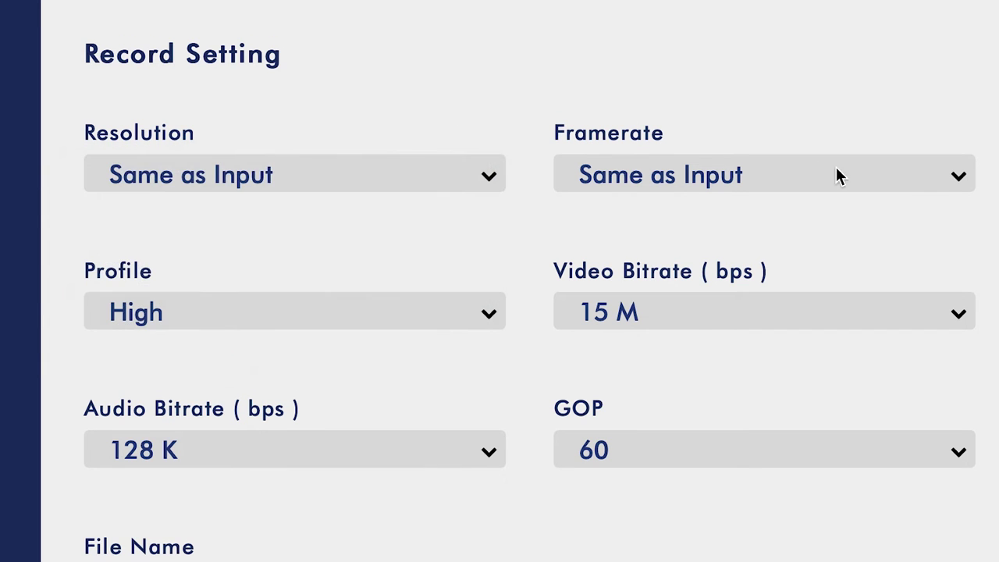
click(837, 176)
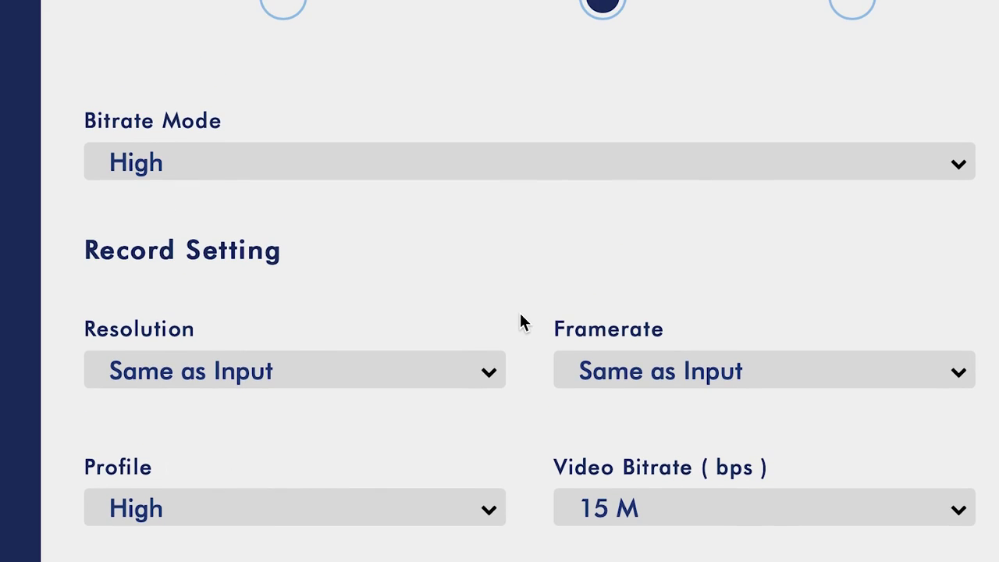
scroll(522, 321, down, 1)
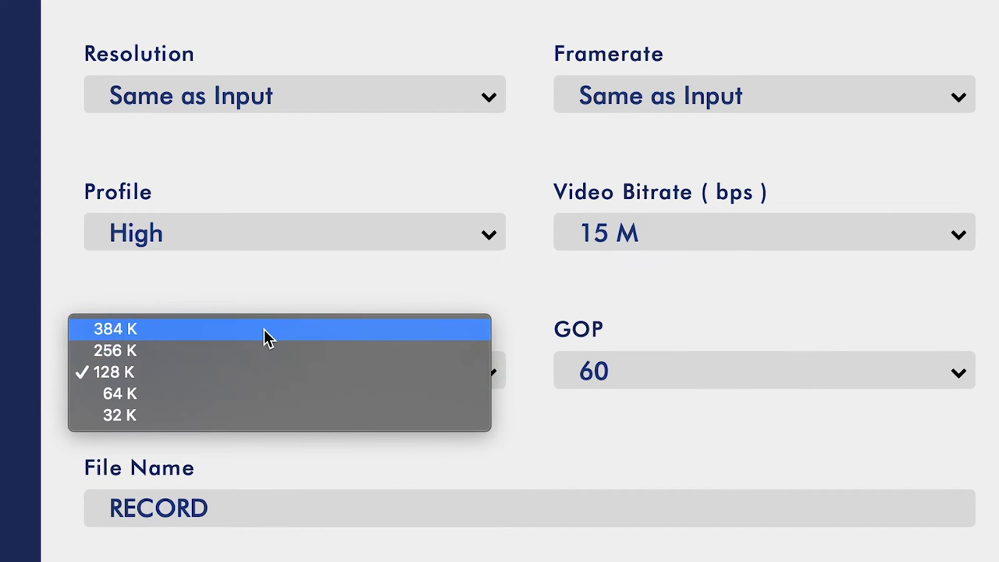
Set the record audio bitrate to 256 K and confirm the GOP stays at 60.
click(298, 331)
click(443, 378)
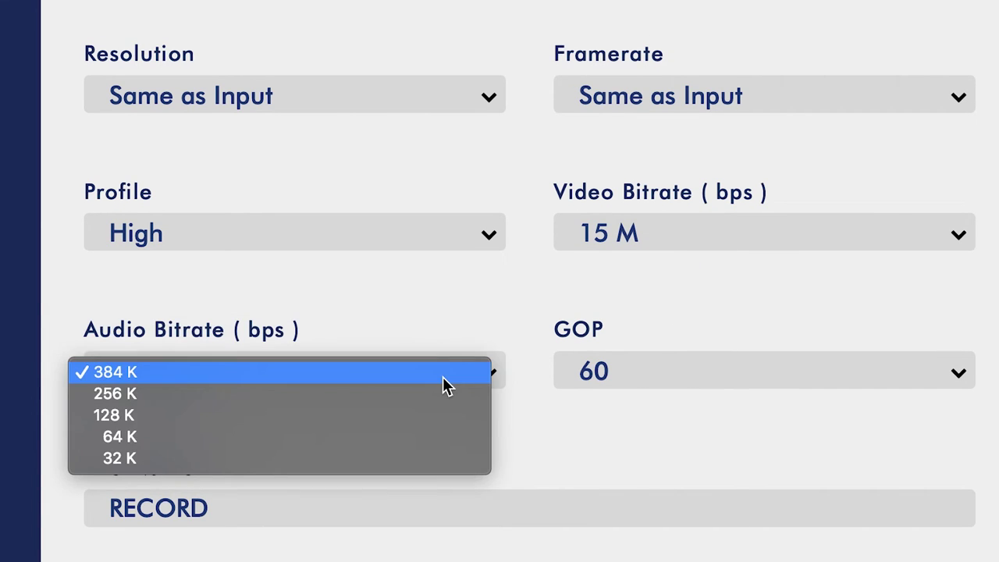
click(461, 392)
scroll(969, 363, down, 3)
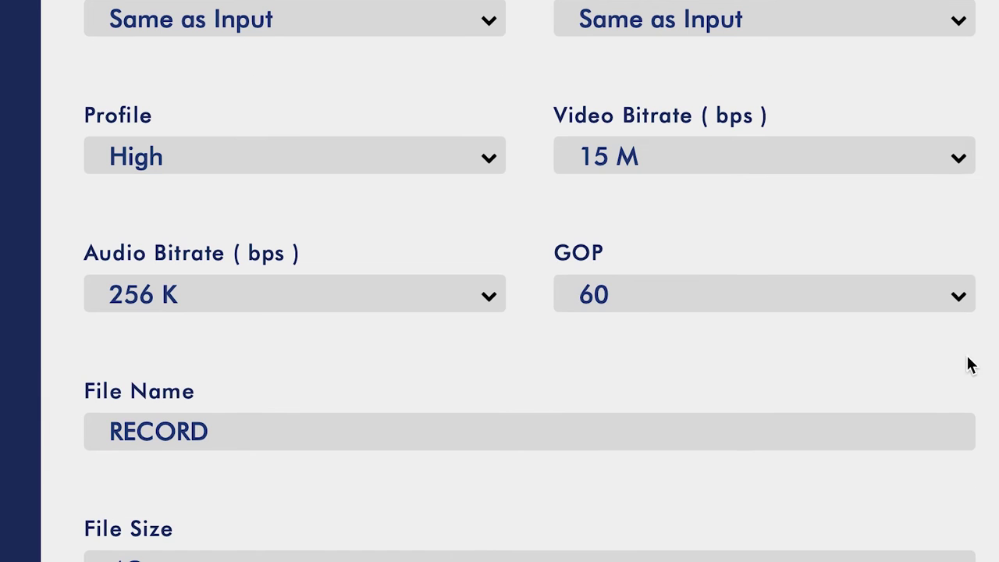
click(944, 305)
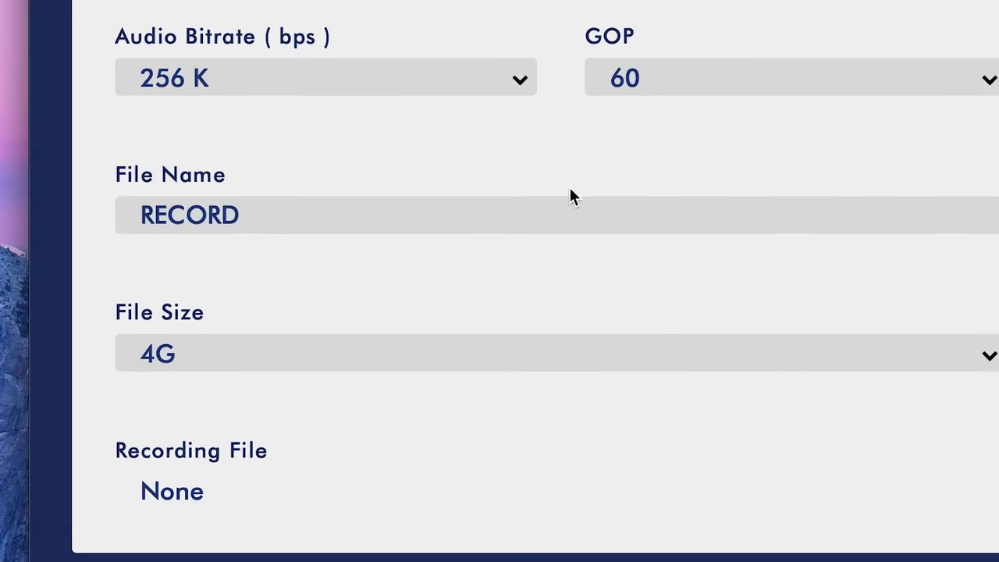
Retype the recording file name as RECORD and keep the file size at 4G.
double_click(567, 202)
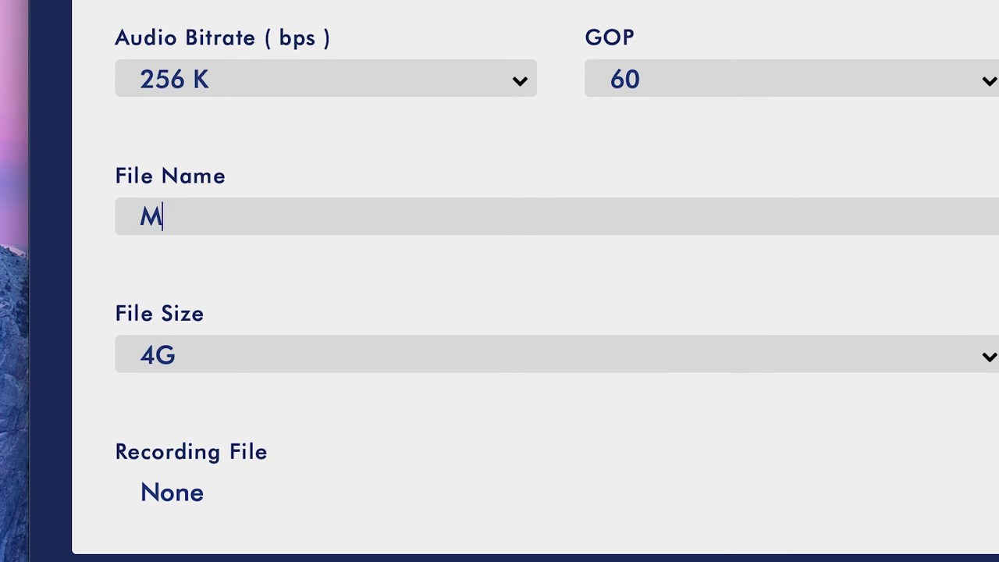
text(YVIDE)
key(BackSpace)
key(BackSpace)
key(BackSpace)
key(BackSpace)
key(BackSpace)
key(BackSpace)
text(RECORD)
click(570, 353)
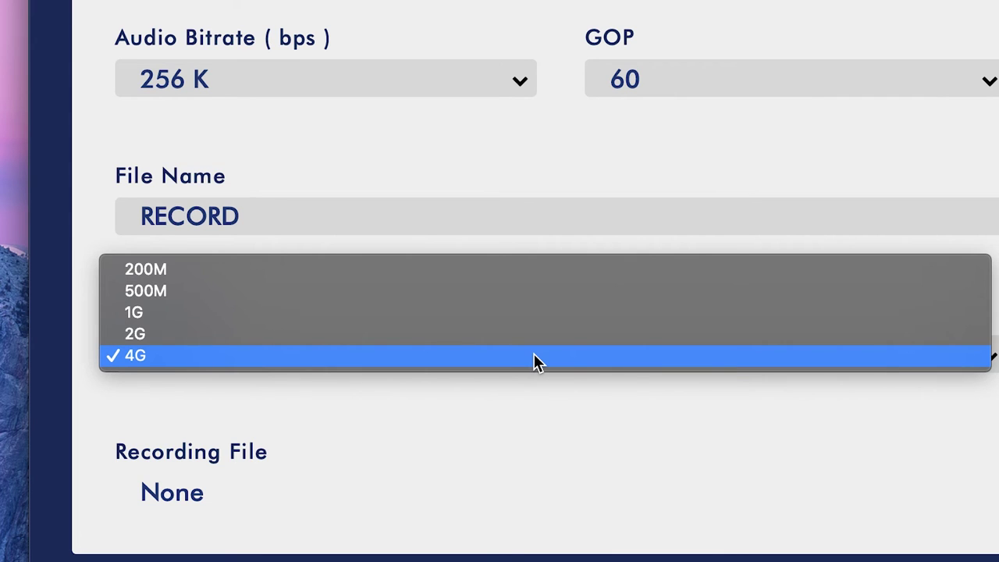
click(534, 356)
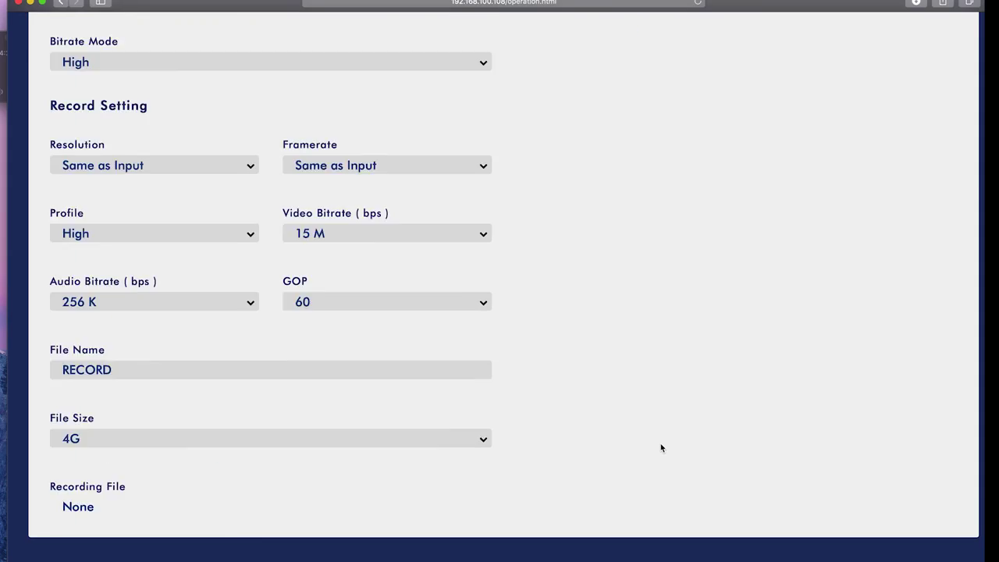
Switch the encoder to Stream Only mode.
scroll(586, 382, up, 5)
click(431, 309)
scroll(580, 334, down, 4)
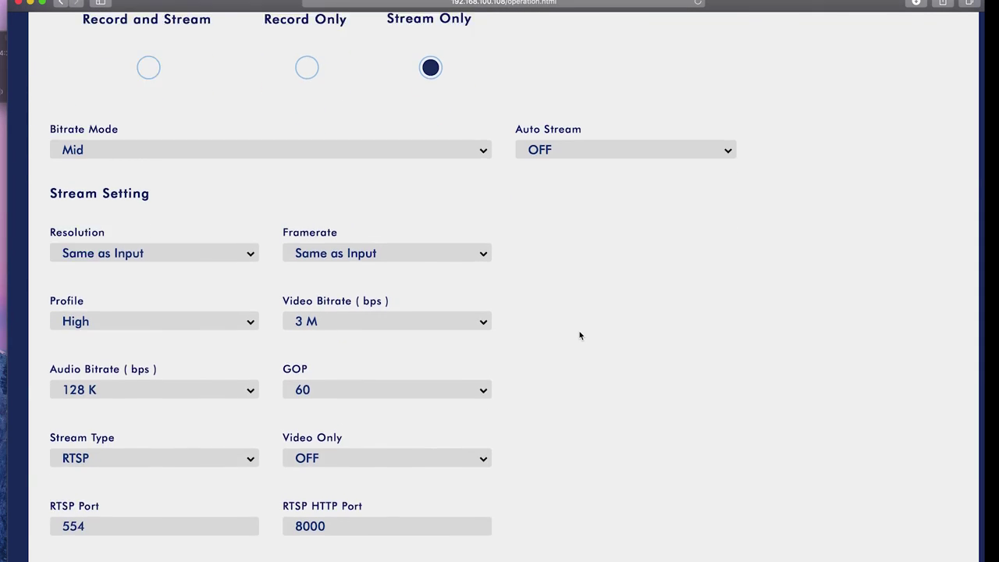
scroll(579, 335, down, 1)
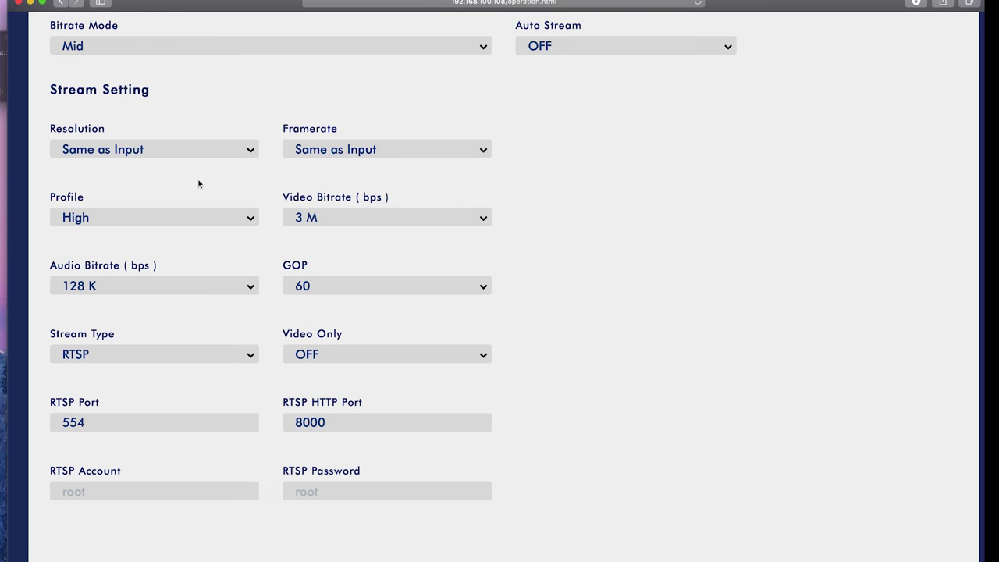
Keep stream resolution and framerate at Same as Input, High profile, and check the 3 M bitrate.
click(197, 149)
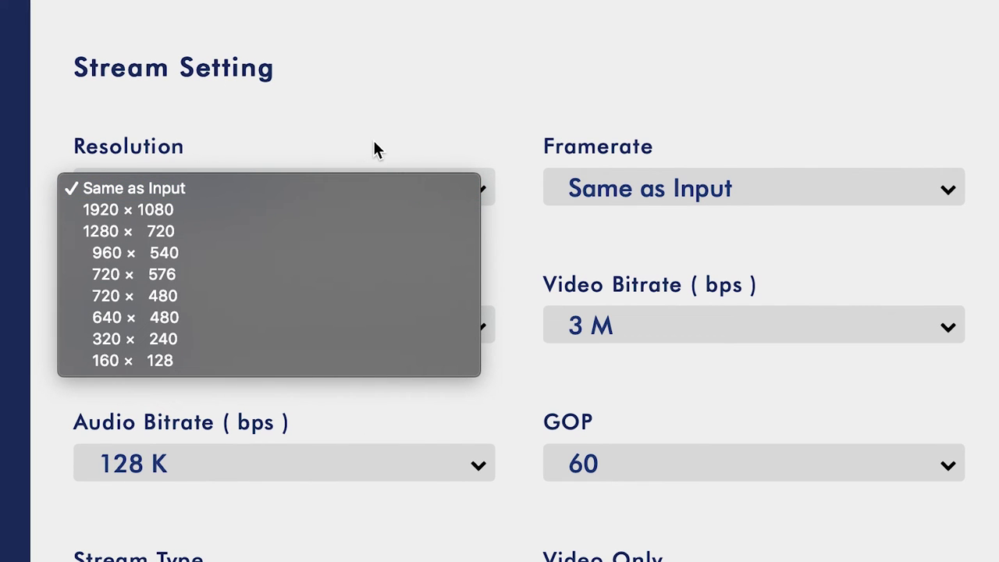
click(376, 148)
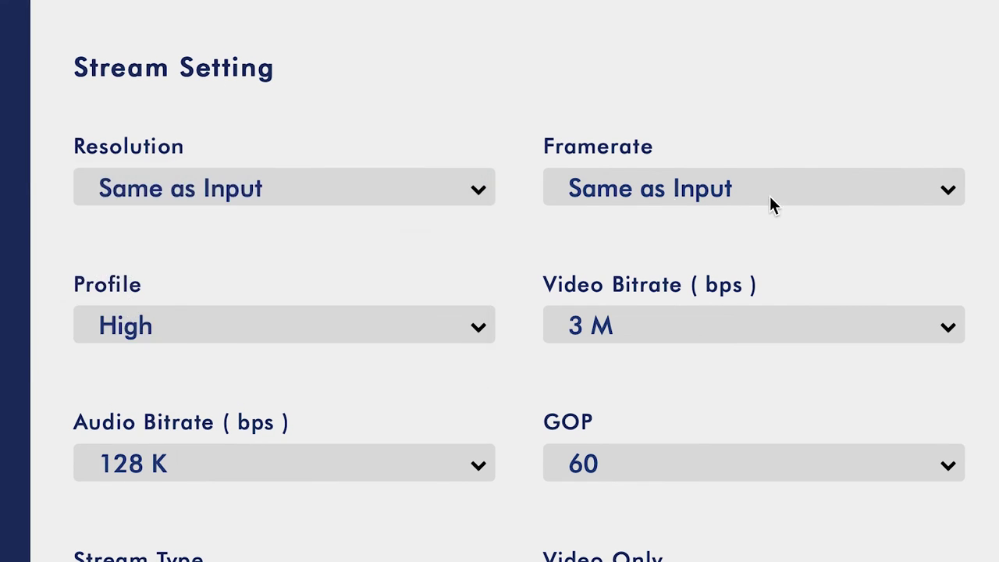
click(770, 196)
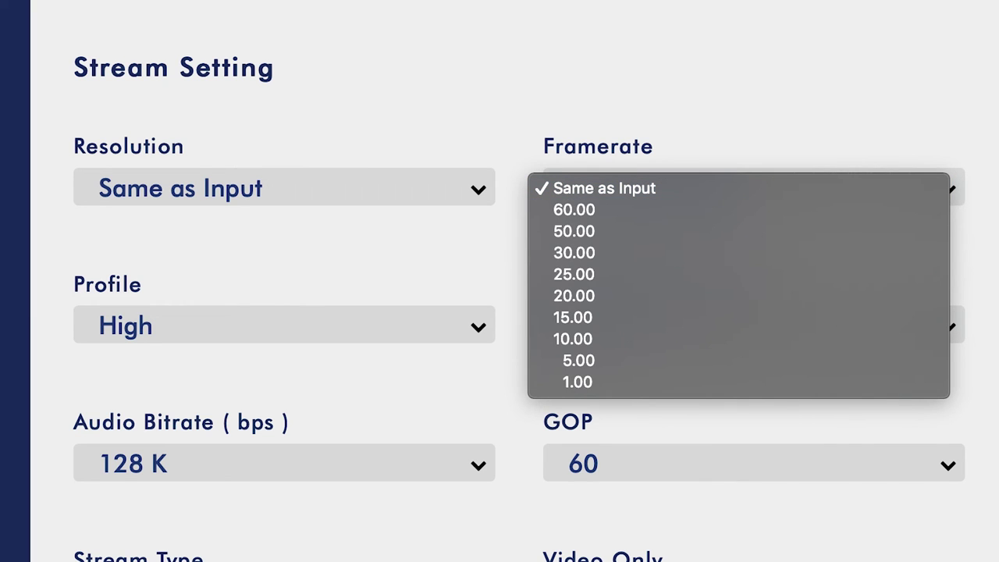
key(Escape)
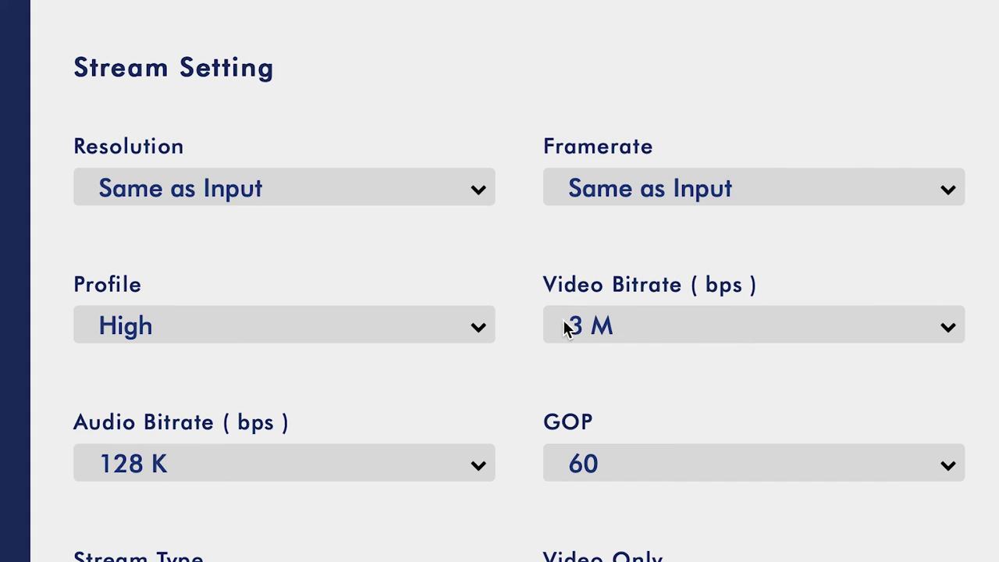
click(487, 325)
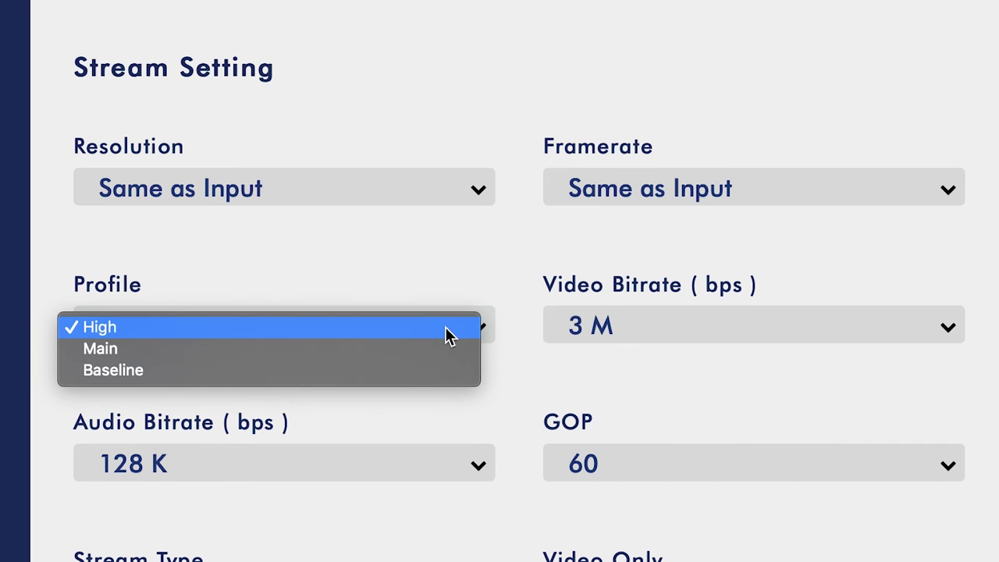
click(449, 331)
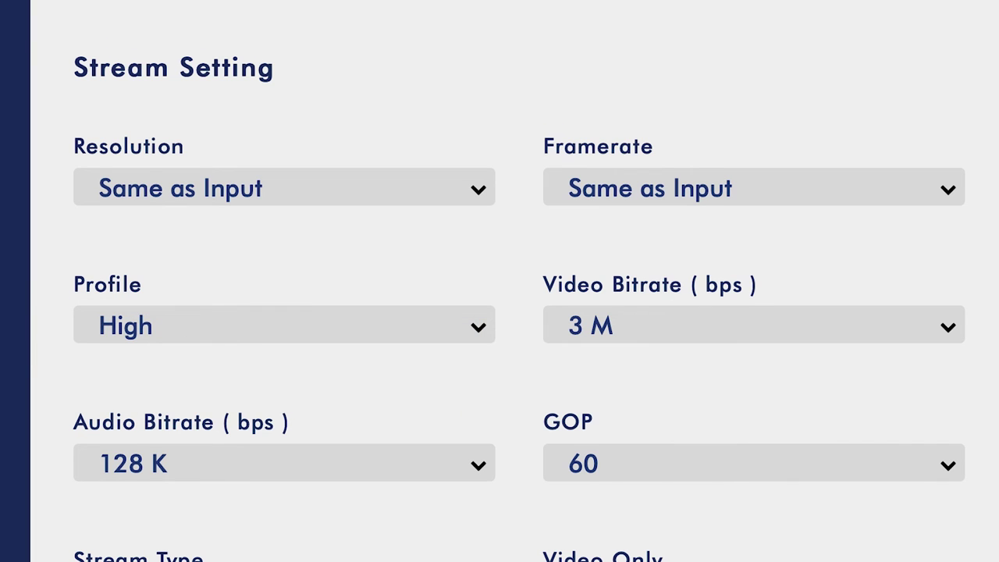
click(937, 331)
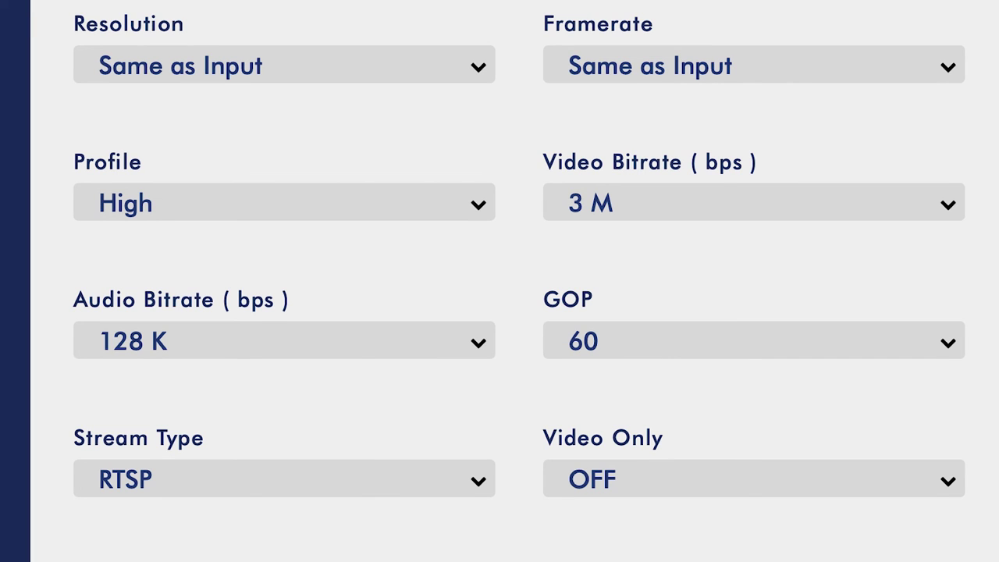
scroll(477, 185, down, 5)
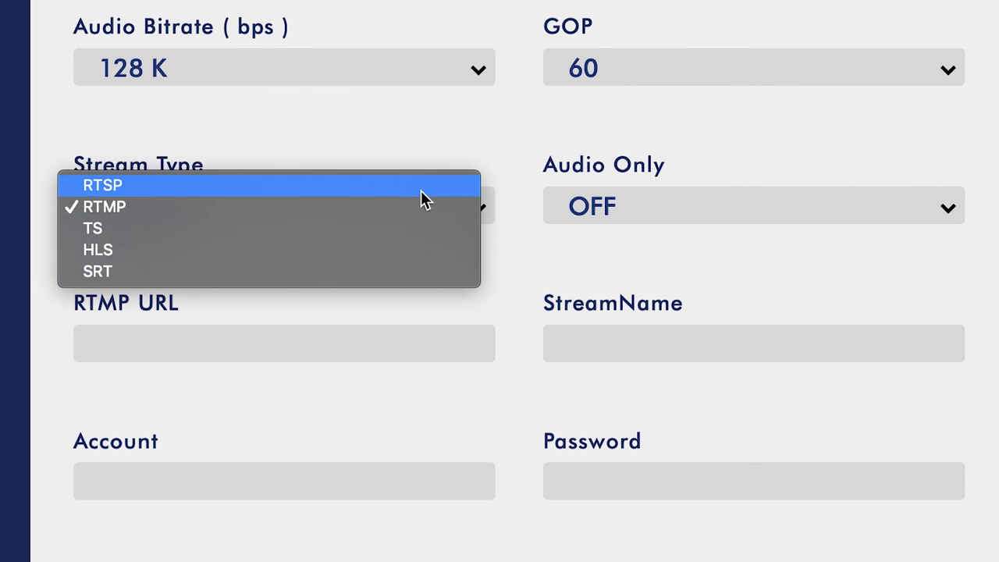
click(422, 189)
click(443, 212)
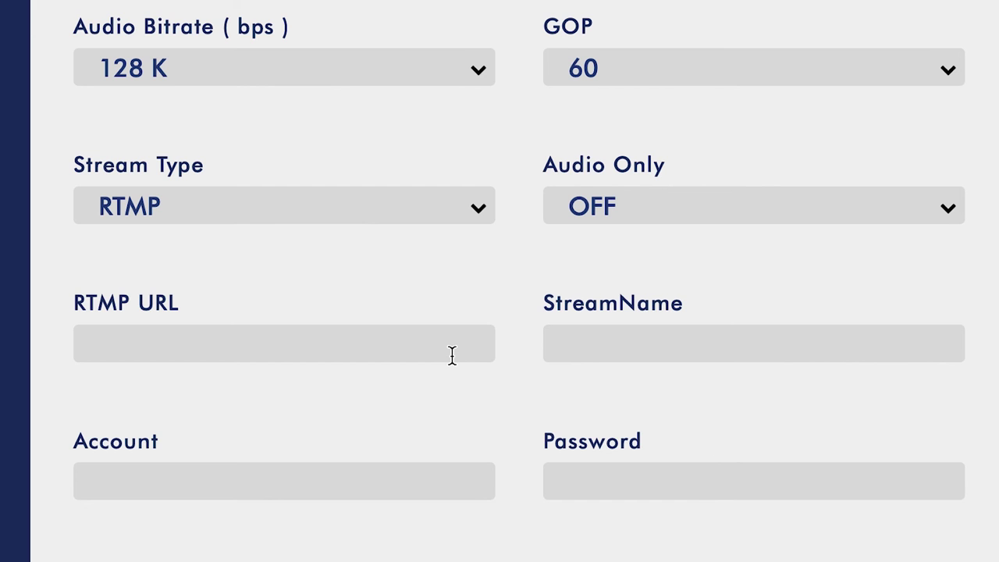
click(435, 212)
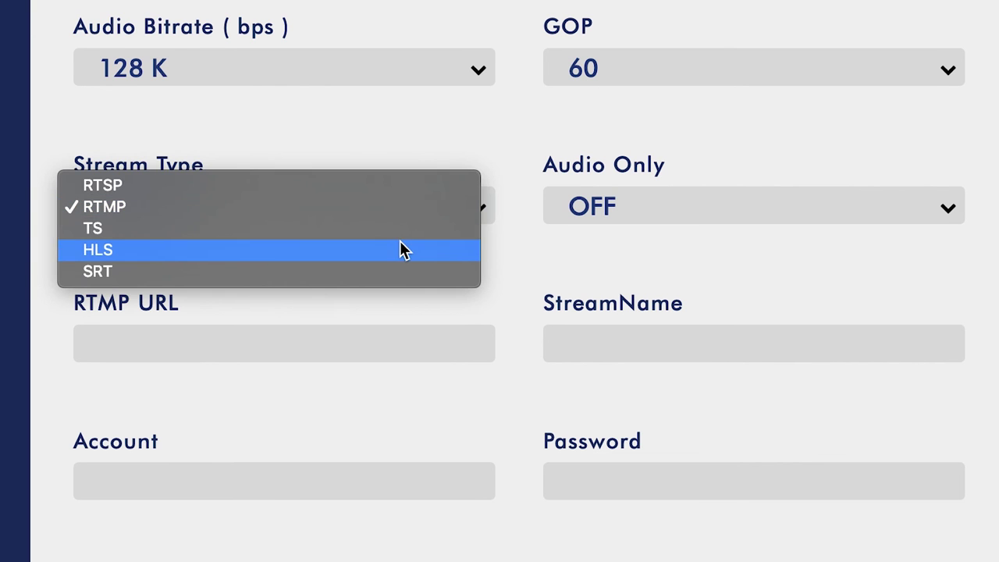
click(393, 203)
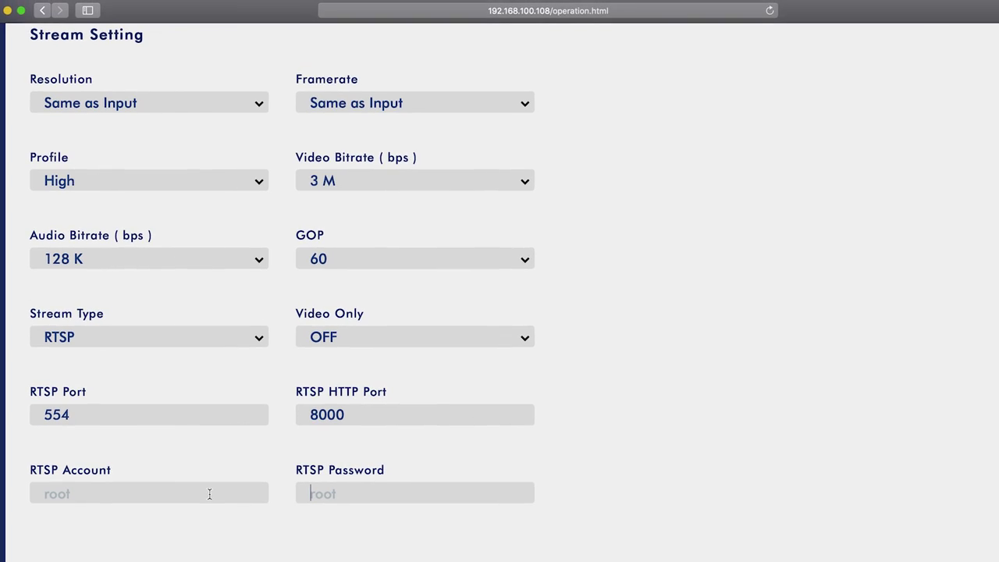
Select Record and Stream mode, showing record 6 M and stream 1.5 M at 30.00 fps.
click(388, 483)
scroll(208, 151, up, 8)
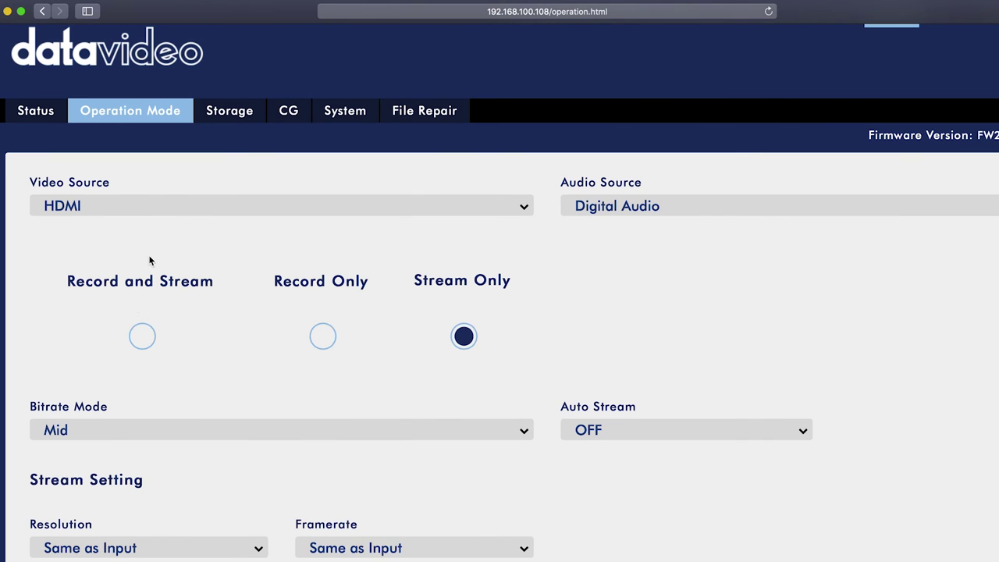
click(142, 336)
scroll(262, 360, down, 6)
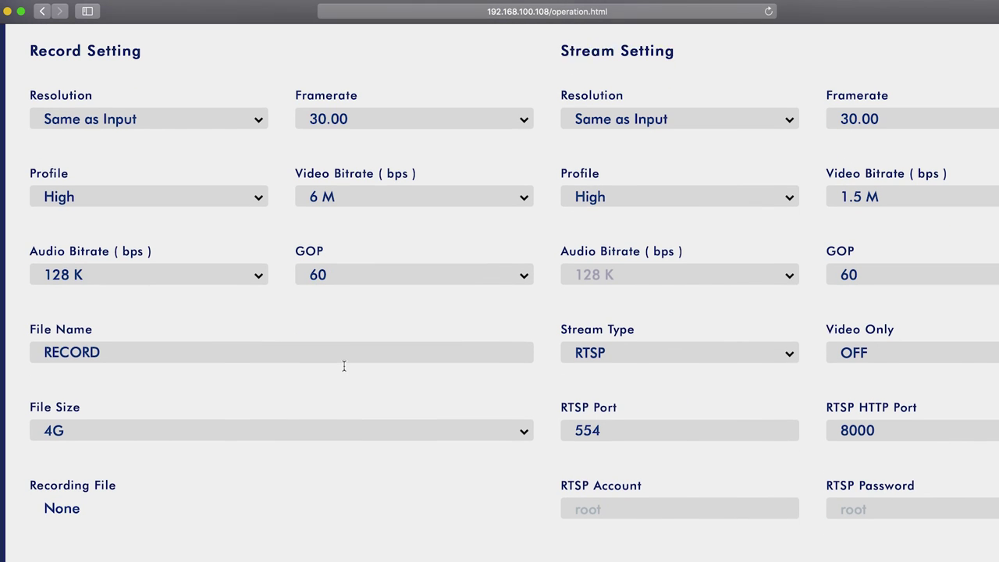